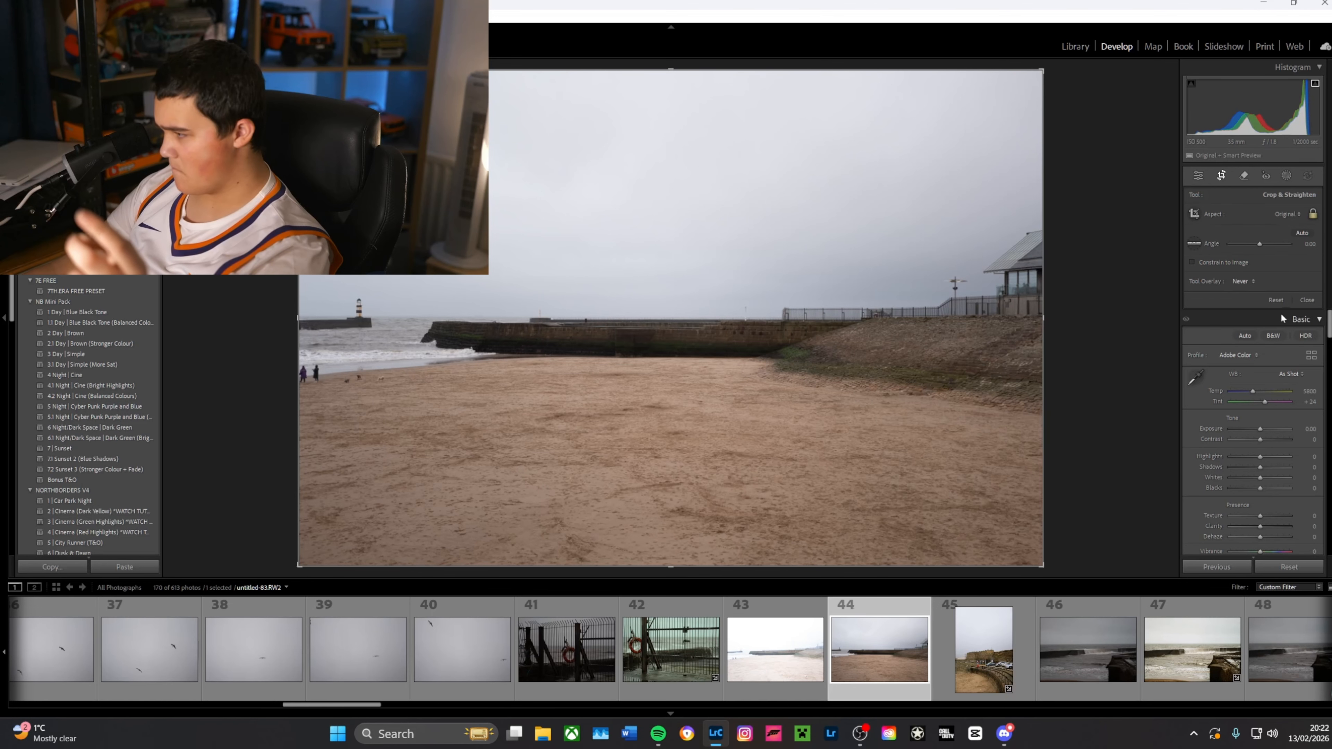
# Step: Detect the people on the beach with the People option of Distraction Removal and remove them from the photo
pyautogui.click(1244, 176)
pyautogui.click(1315, 391)
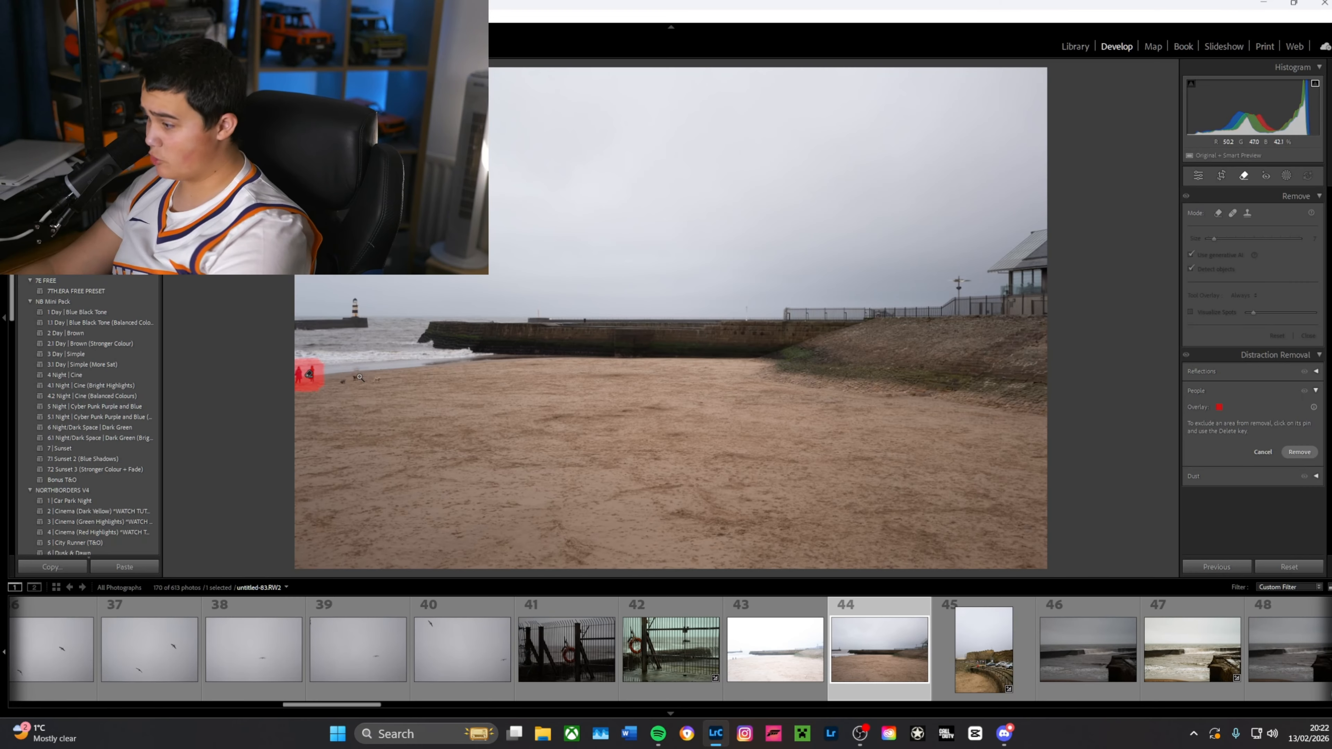
pyautogui.click(1299, 451)
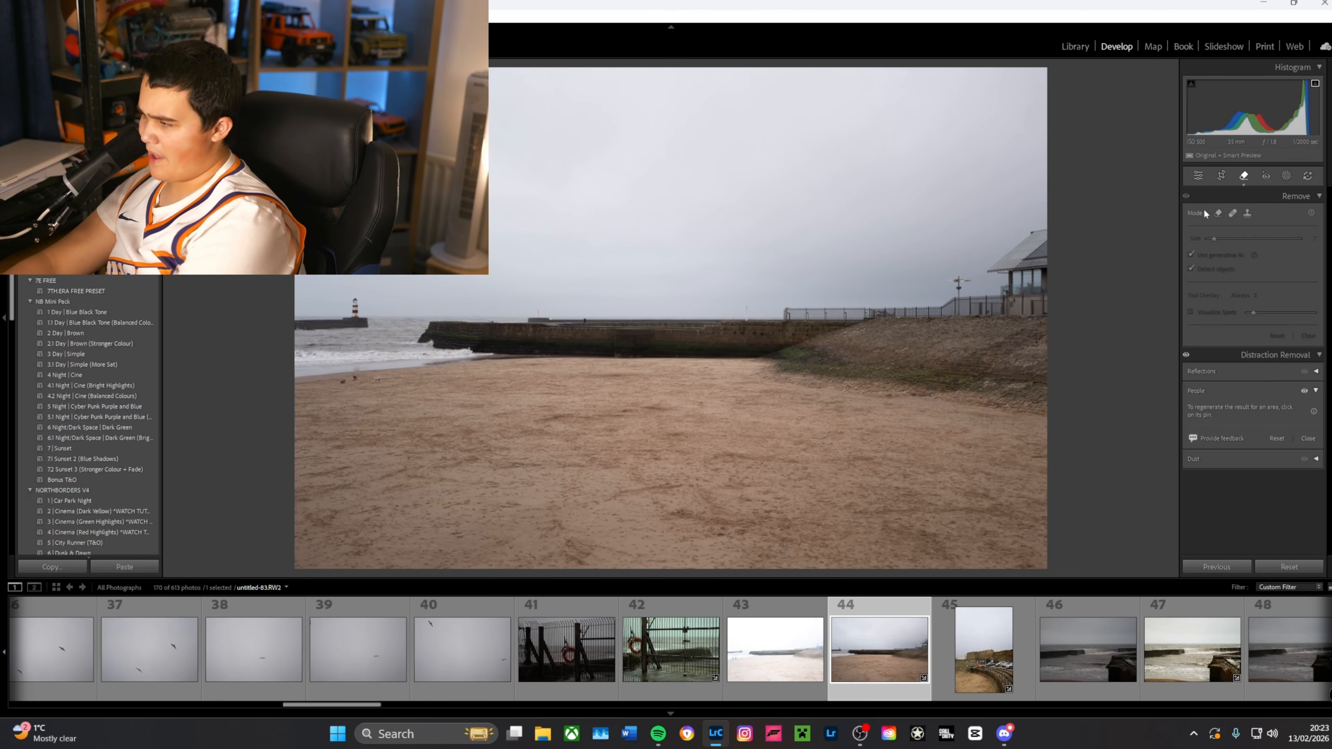
# Step: Try different sizes for the Remove brush, up to 58
pyautogui.hotkey('ctrl', 'shift', 'i')
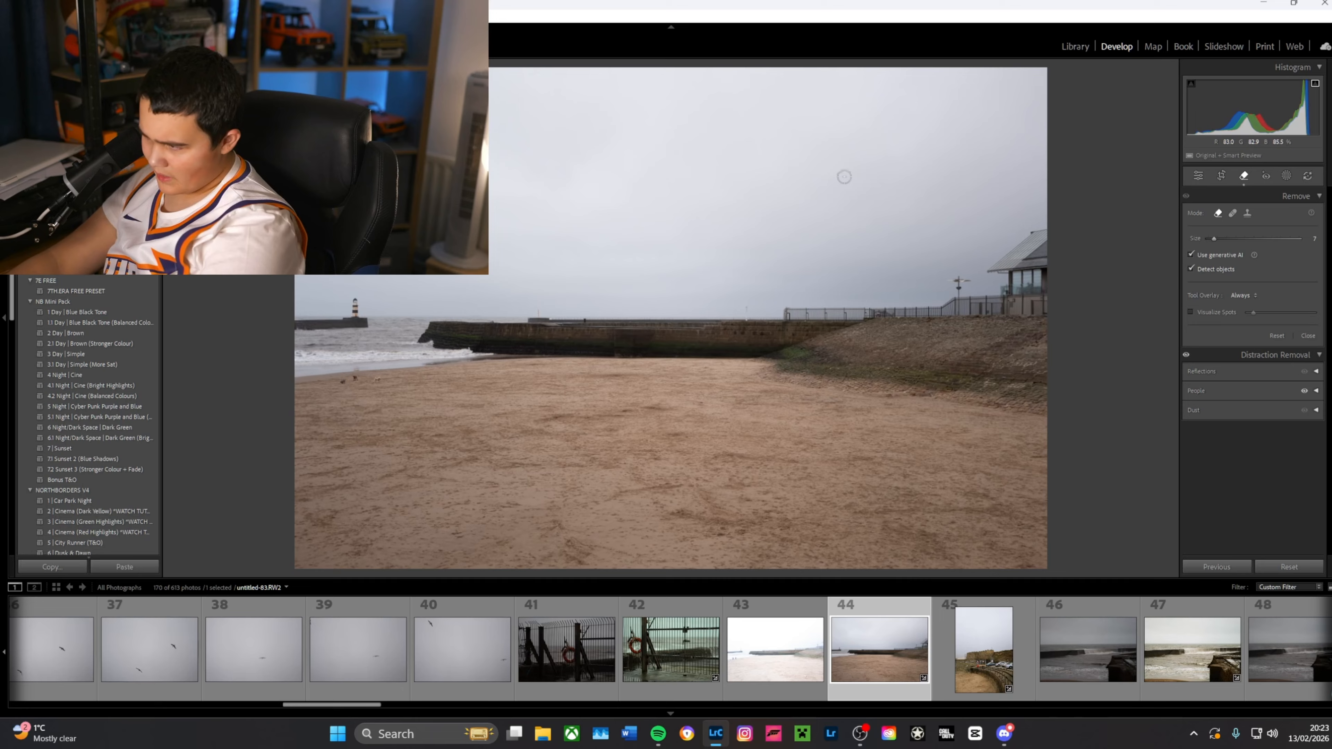
pyautogui.scroll(-3, 845, 176)
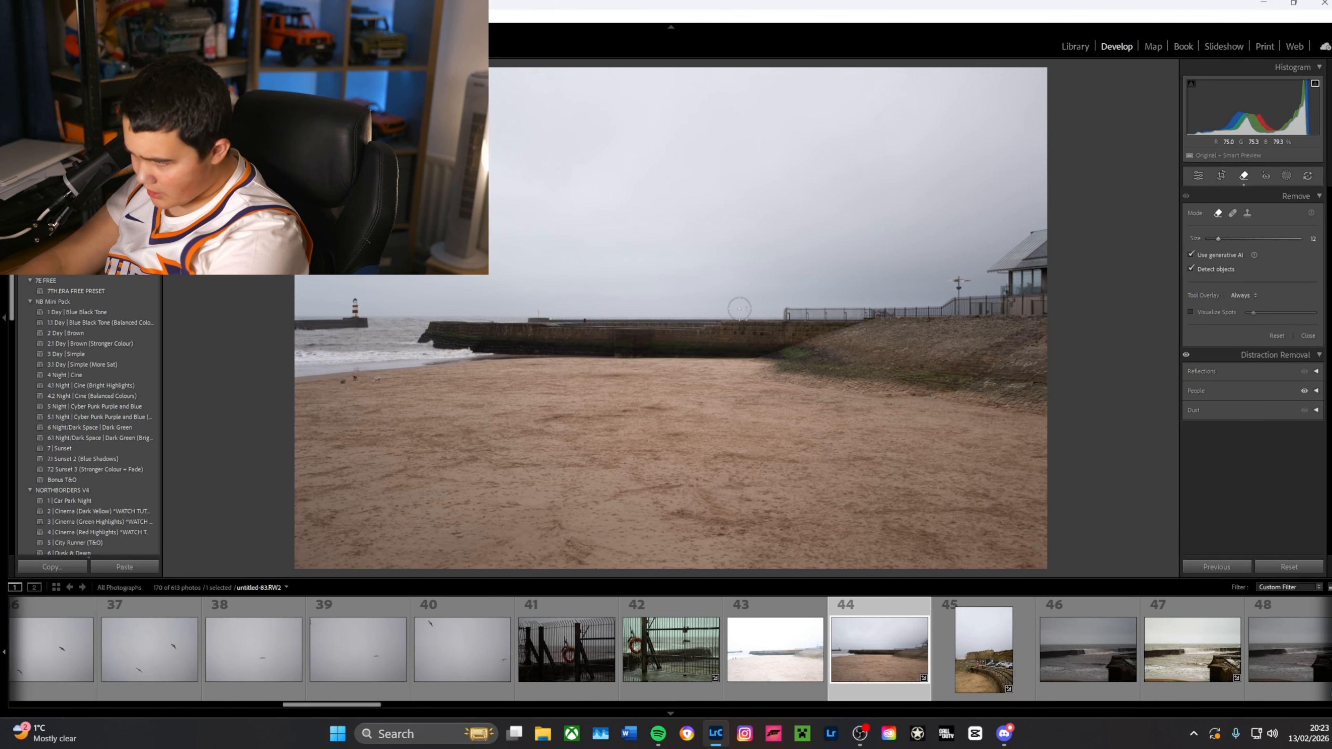
pyautogui.scroll(5, 739, 308)
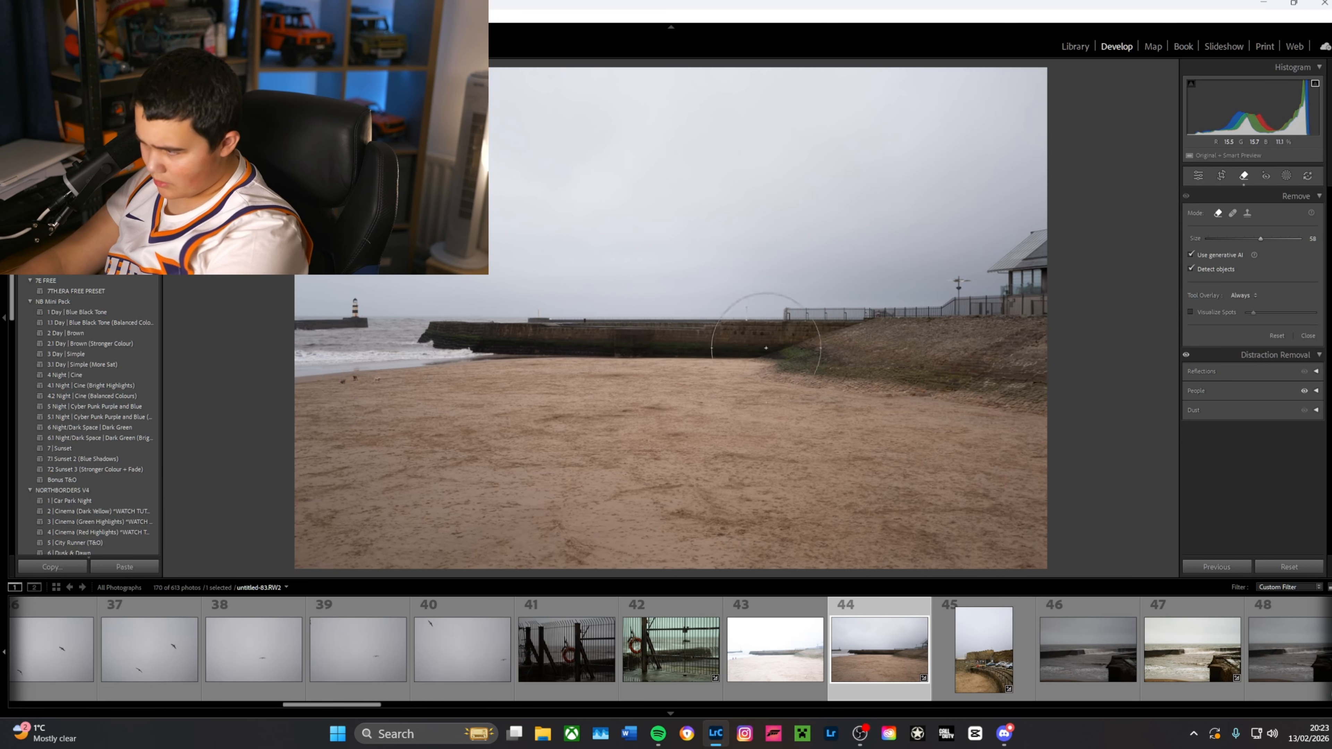
pyautogui.scroll(3, 528, 341)
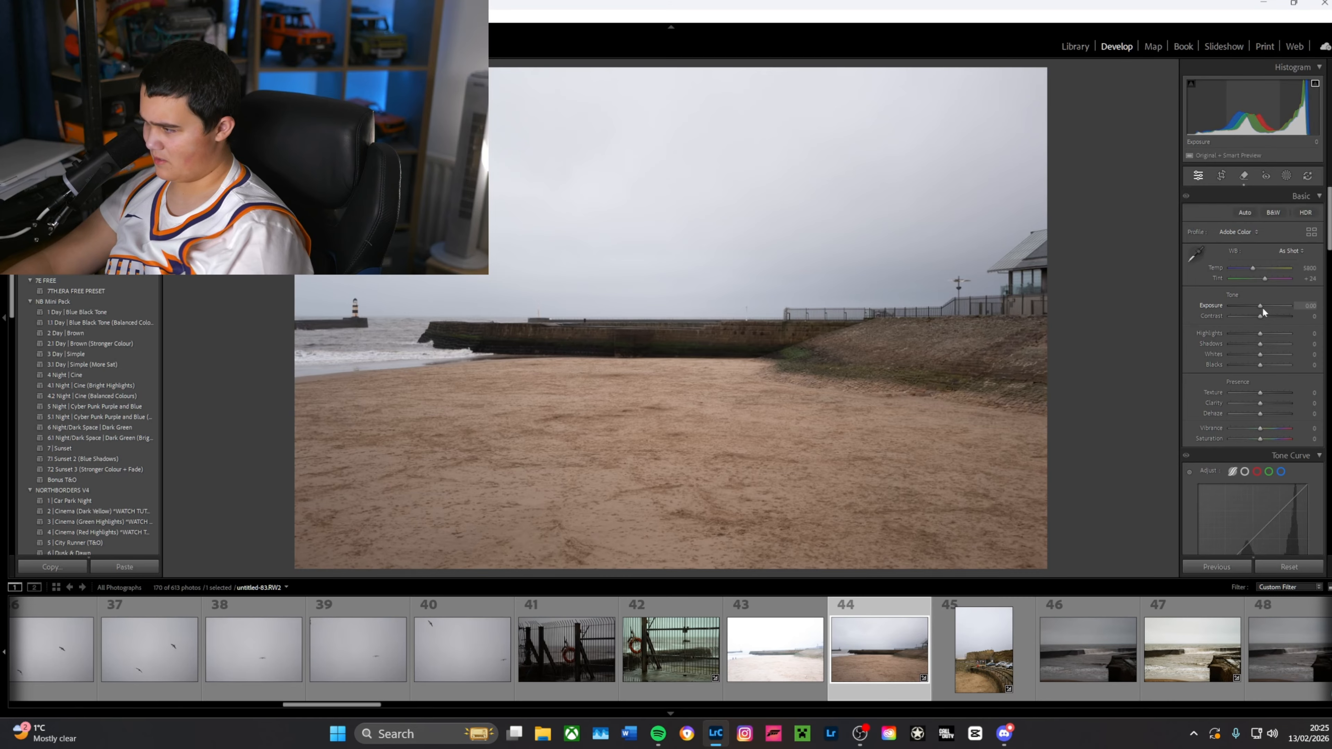
# Step: Set Exposure to +0.26, Contrast to +12, Highlights to +19, Shadows to +21 and Whites to -32, and slightly raise Blacks
pyautogui.moveTo(1262, 307); pyautogui.dragTo(1263, 305)
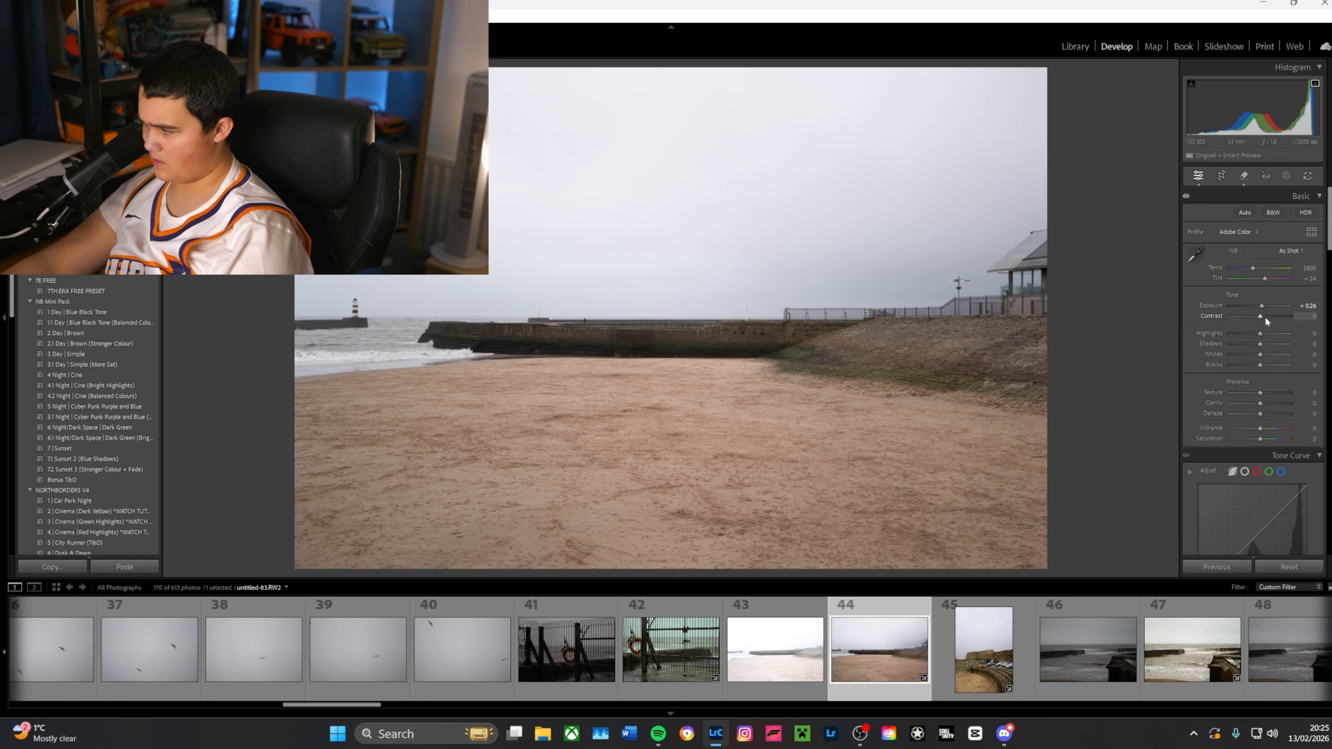
pyautogui.moveTo(1266, 315)
pyautogui.mouseDown()
pyautogui.moveTo(1253, 313)
pyautogui.moveTo(1266, 315)
pyautogui.moveTo(1270, 350)
pyautogui.moveTo(1264, 329)
pyautogui.moveTo(1208, 314)
pyautogui.moveTo(1266, 330)
pyautogui.mouseUp()
pyautogui.moveTo(1268, 355); pyautogui.dragTo(1251, 352)
pyautogui.moveTo(1260, 344); pyautogui.dragTo(1269, 333)
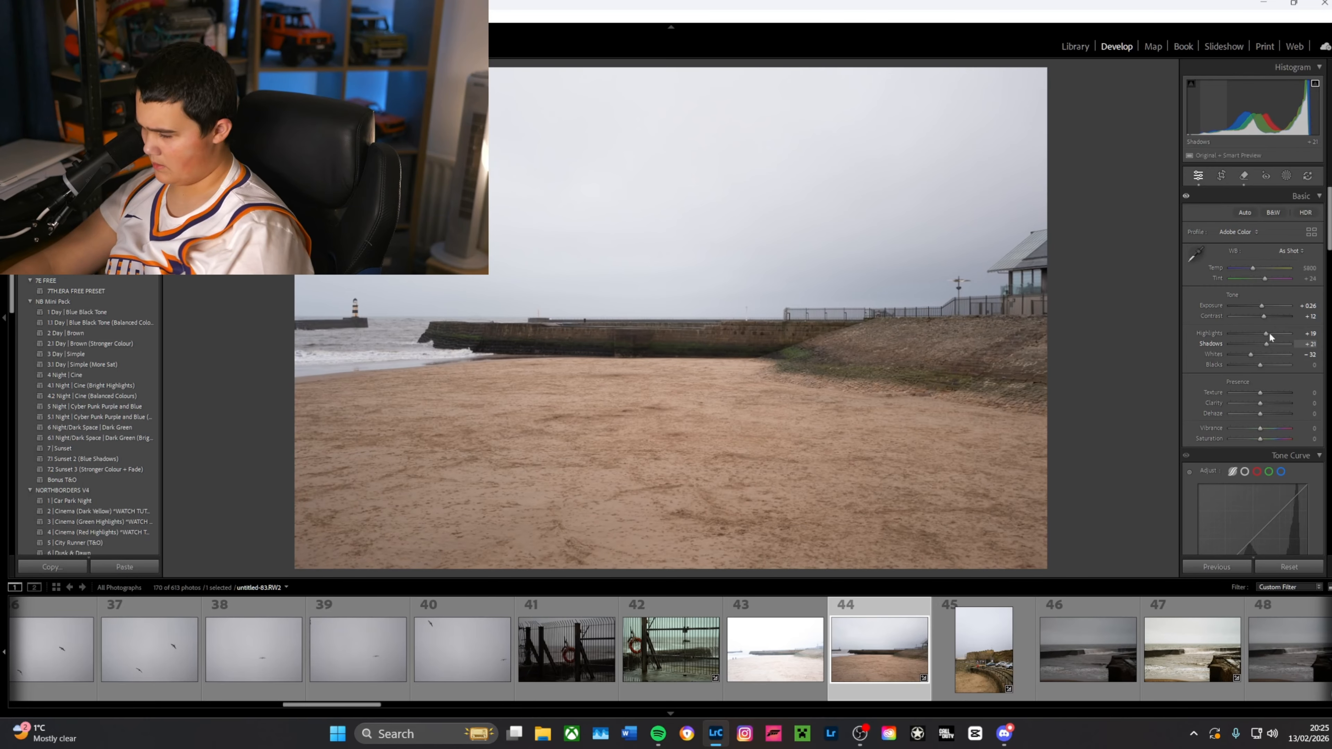
pyautogui.click(1265, 364)
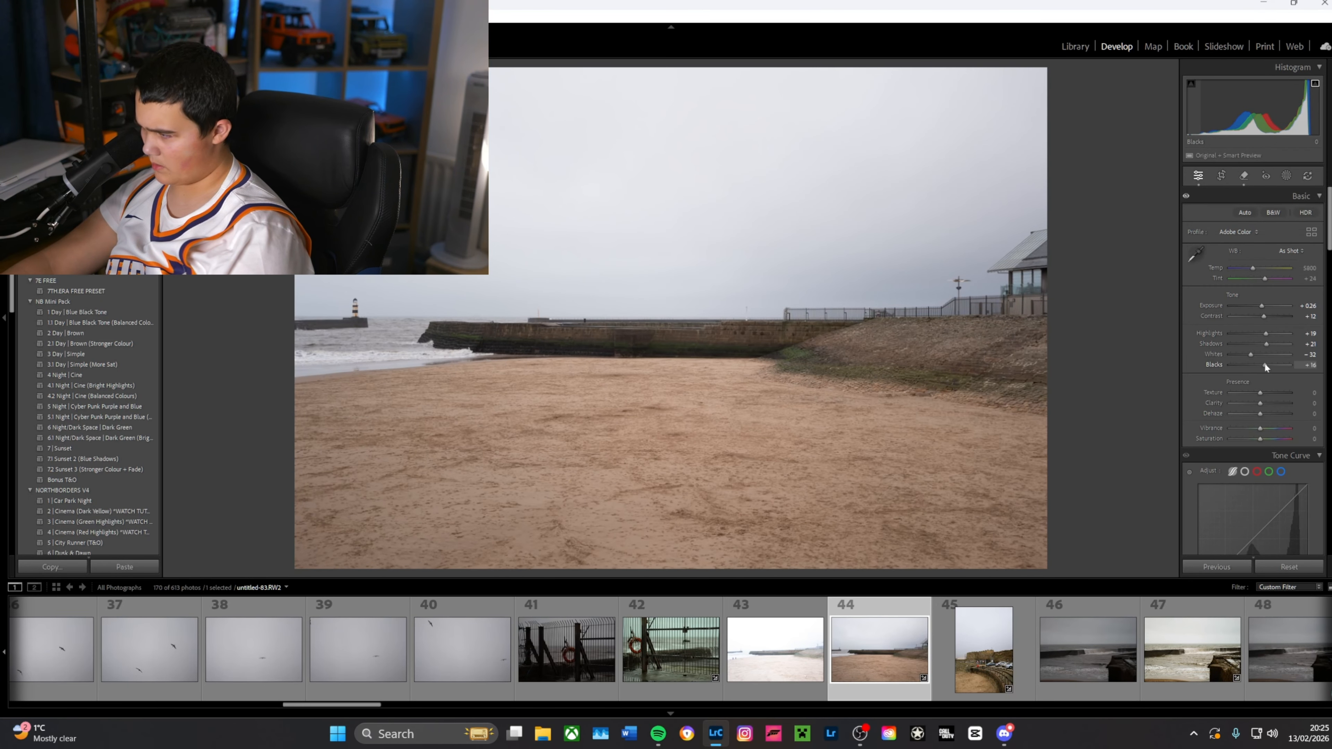
# Step: Tint the highlights blue in Color Grading with hue 215 and saturation 32
pyautogui.scroll(-4, 1288, 357)
pyautogui.scroll(-6, 1288, 354)
pyautogui.moveTo(1286, 438)
pyautogui.mouseDown()
pyautogui.moveTo(1265, 455)
pyautogui.moveTo(1282, 462)
pyautogui.moveTo(1272, 446)
pyautogui.moveTo(1286, 438)
pyautogui.moveTo(1268, 419)
pyautogui.moveTo(1273, 462)
pyautogui.moveTo(1260, 443)
pyautogui.moveTo(1279, 476)
pyautogui.moveTo(1297, 471)
pyautogui.moveTo(1279, 440)
pyautogui.mouseUp()
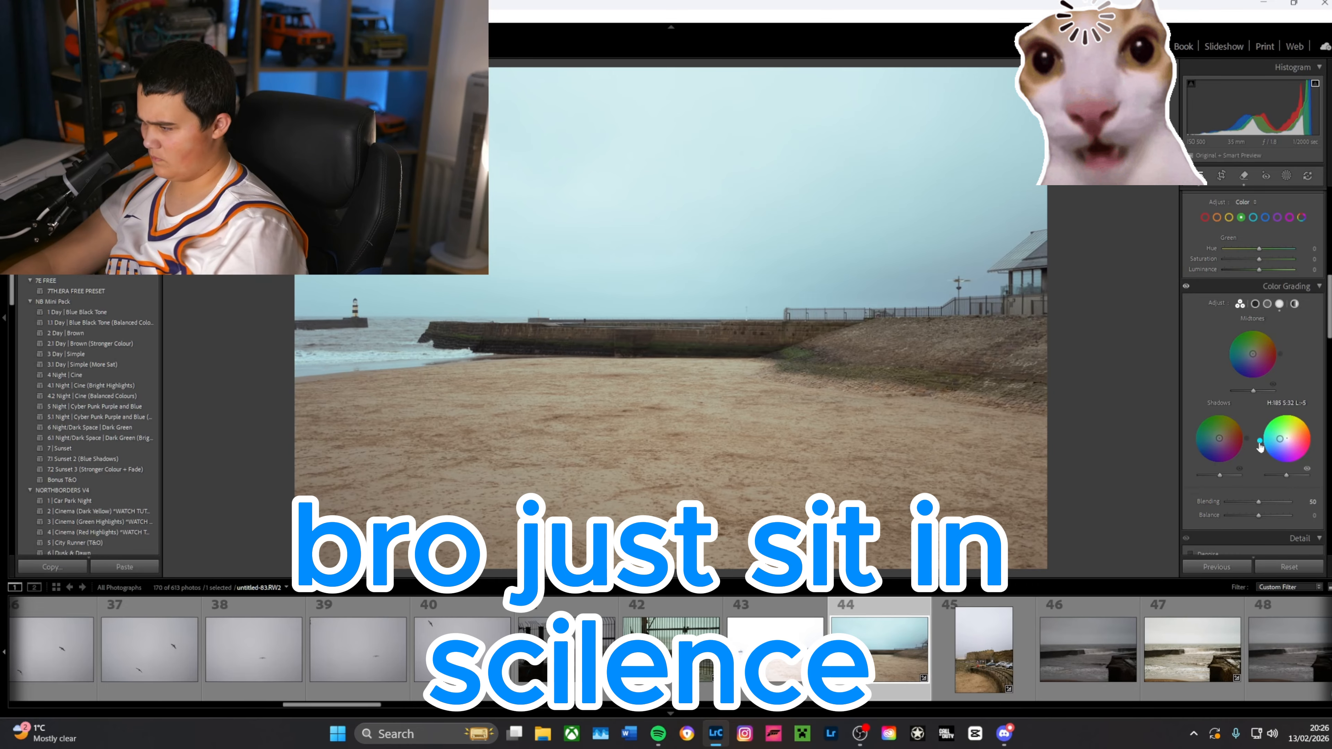
pyautogui.moveTo(1260, 445); pyautogui.dragTo(1266, 455)
# Step: Warm the midtones in Color Grading with hue 46 and saturation 20, and show before and after side by side
pyautogui.moveTo(1253, 354)
pyautogui.mouseDown()
pyautogui.moveTo(1278, 364)
pyautogui.moveTo(1266, 331)
pyautogui.mouseUp()
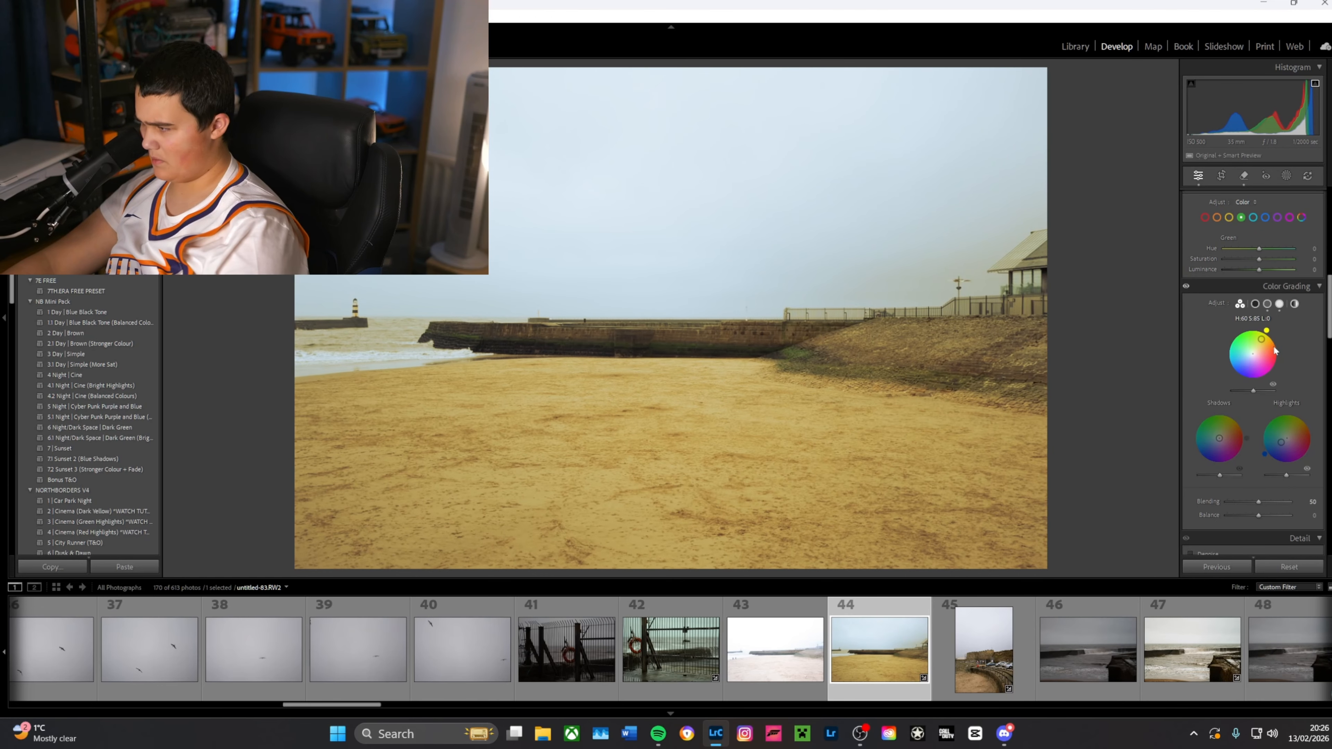
pyautogui.moveTo(1266, 331); pyautogui.dragTo(1256, 350)
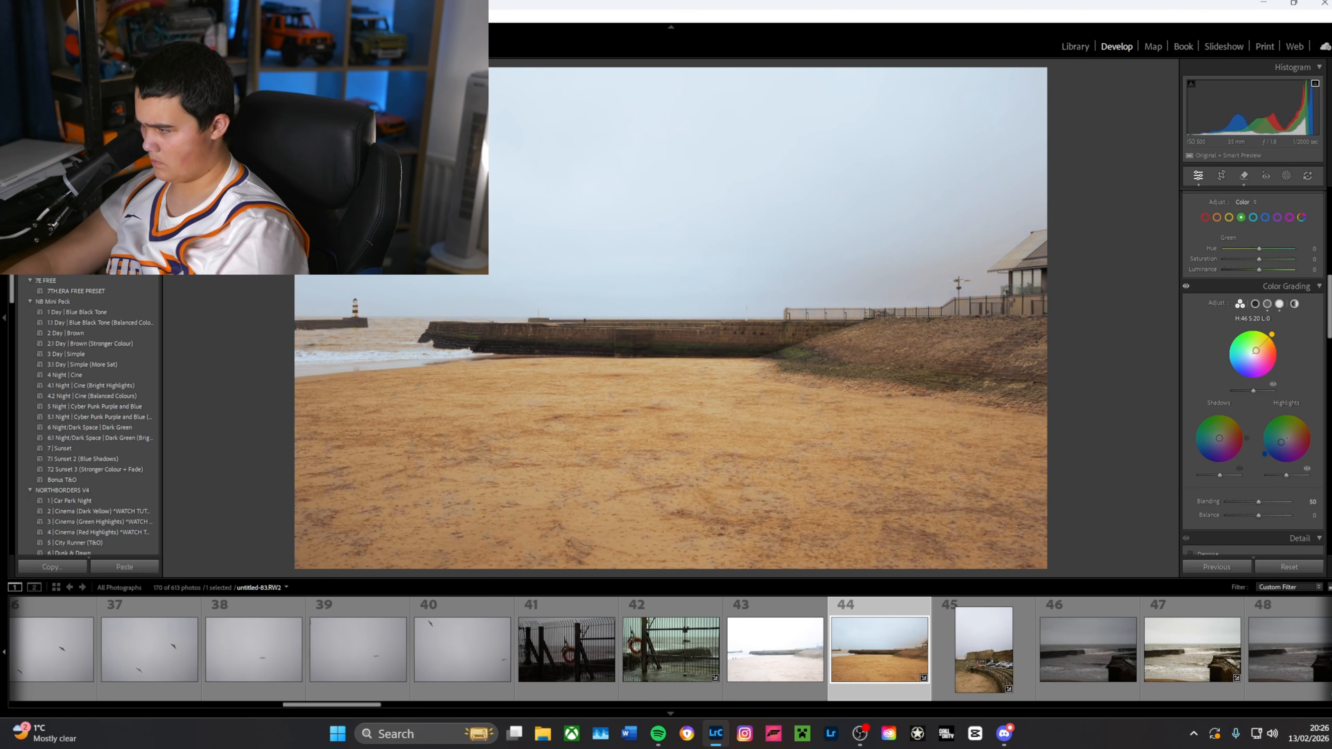
pyautogui.press('y')
# Step: Darken the photo's tones by setting Highlights to -12, Whites to -47 and Blacks to -24
pyautogui.scroll(10, 1253, 341)
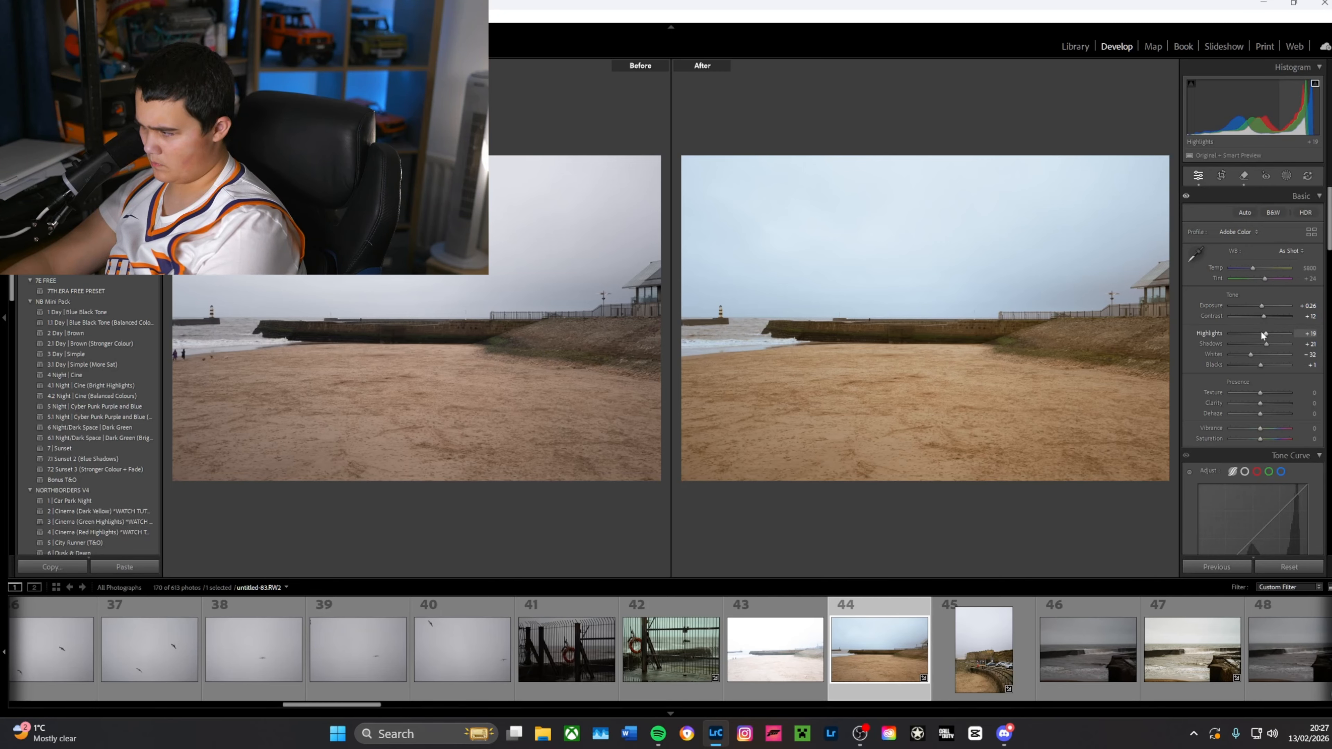
pyautogui.moveTo(1256, 332); pyautogui.dragTo(1150, 313)
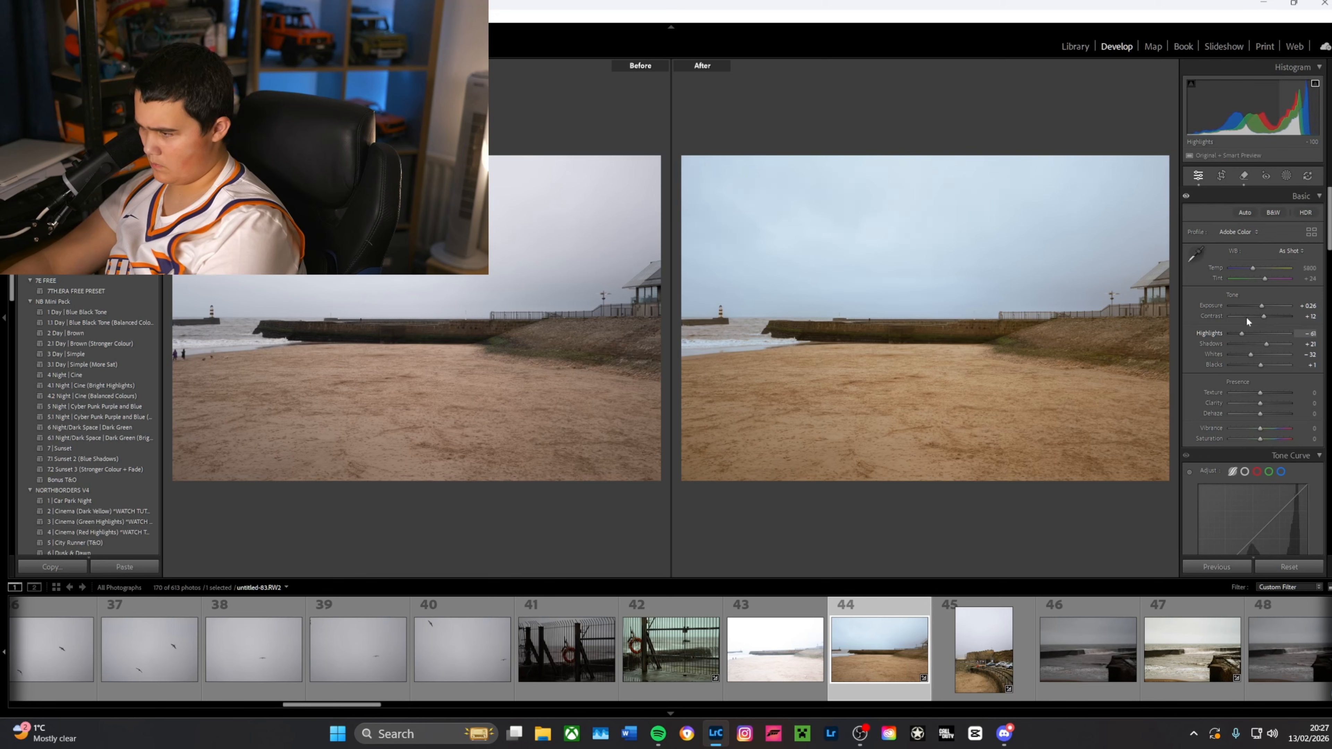
pyautogui.click(1255, 323)
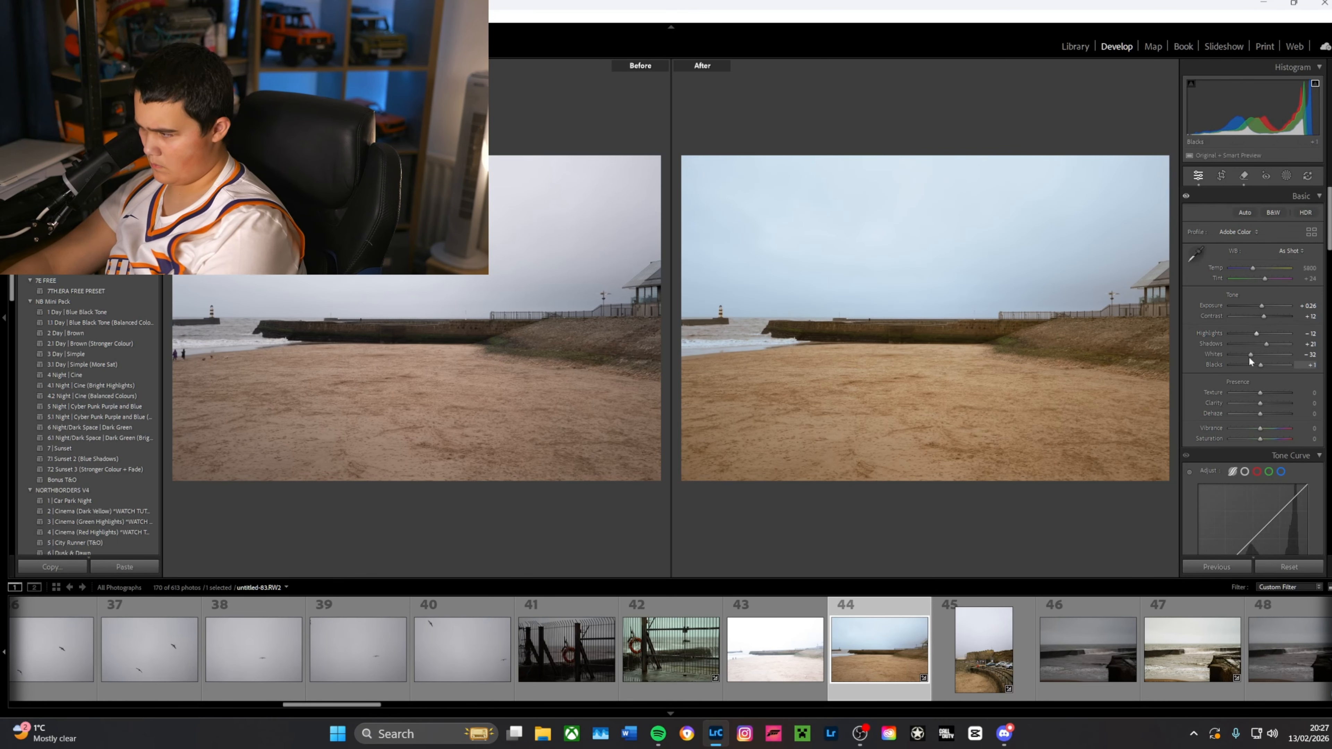
pyautogui.moveTo(1247, 355); pyautogui.dragTo(1241, 353)
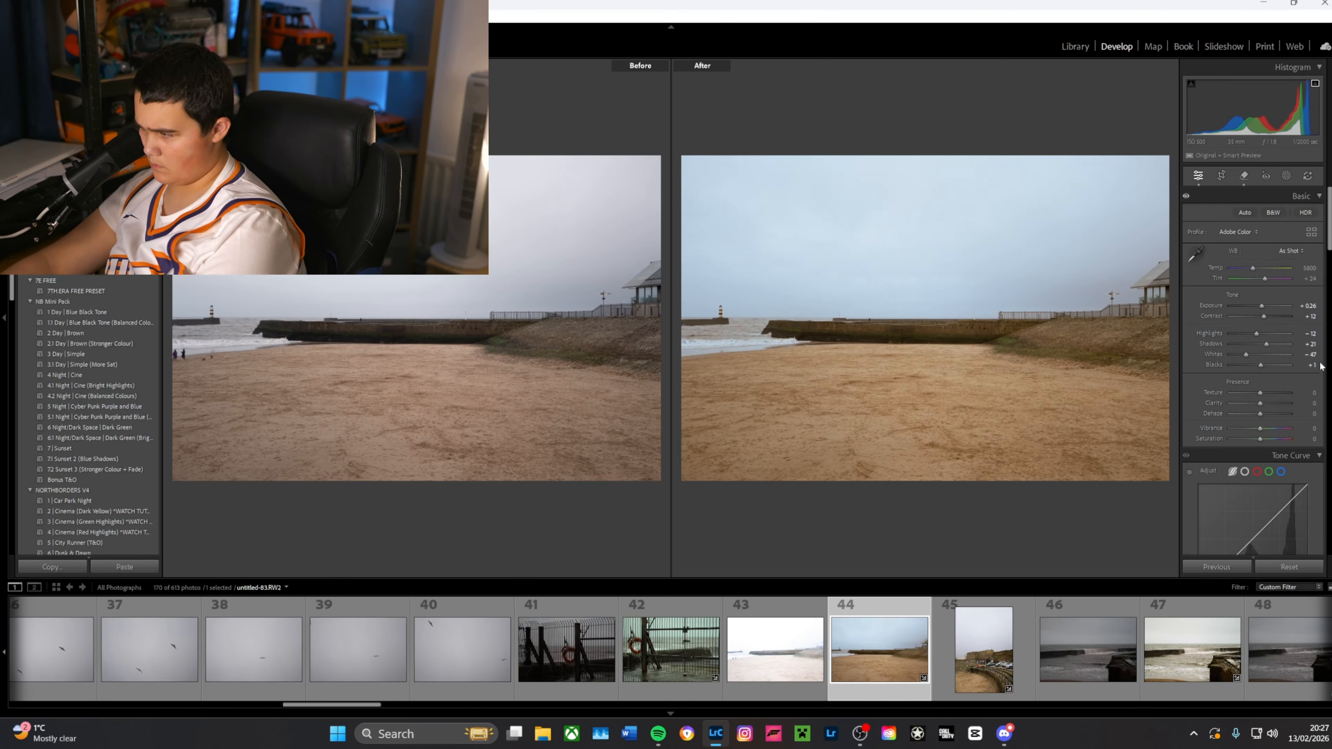
pyautogui.moveTo(1260, 365); pyautogui.dragTo(1248, 364)
# Step: Weaken the blue tint of the highlights in Color Grading by moving it closer to neutral
pyautogui.scroll(-5, 1288, 369)
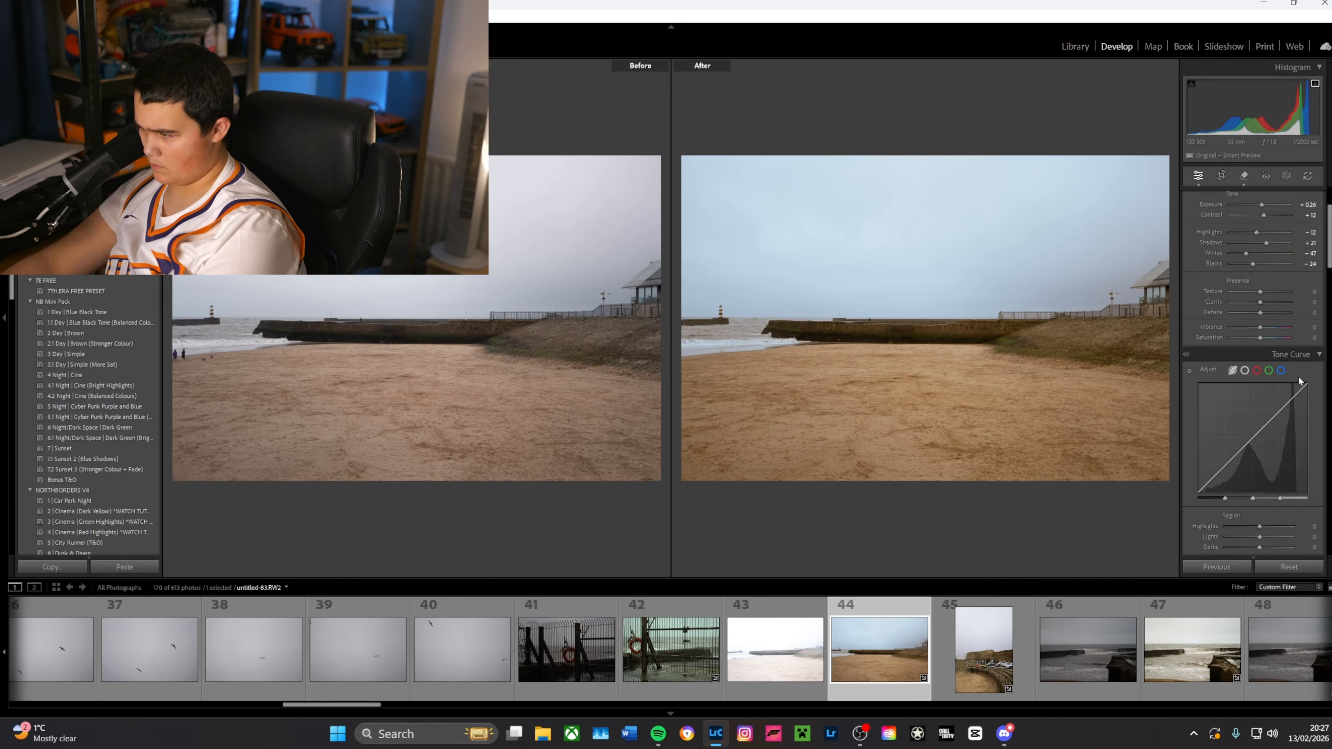
pyautogui.scroll(-2, 1302, 375)
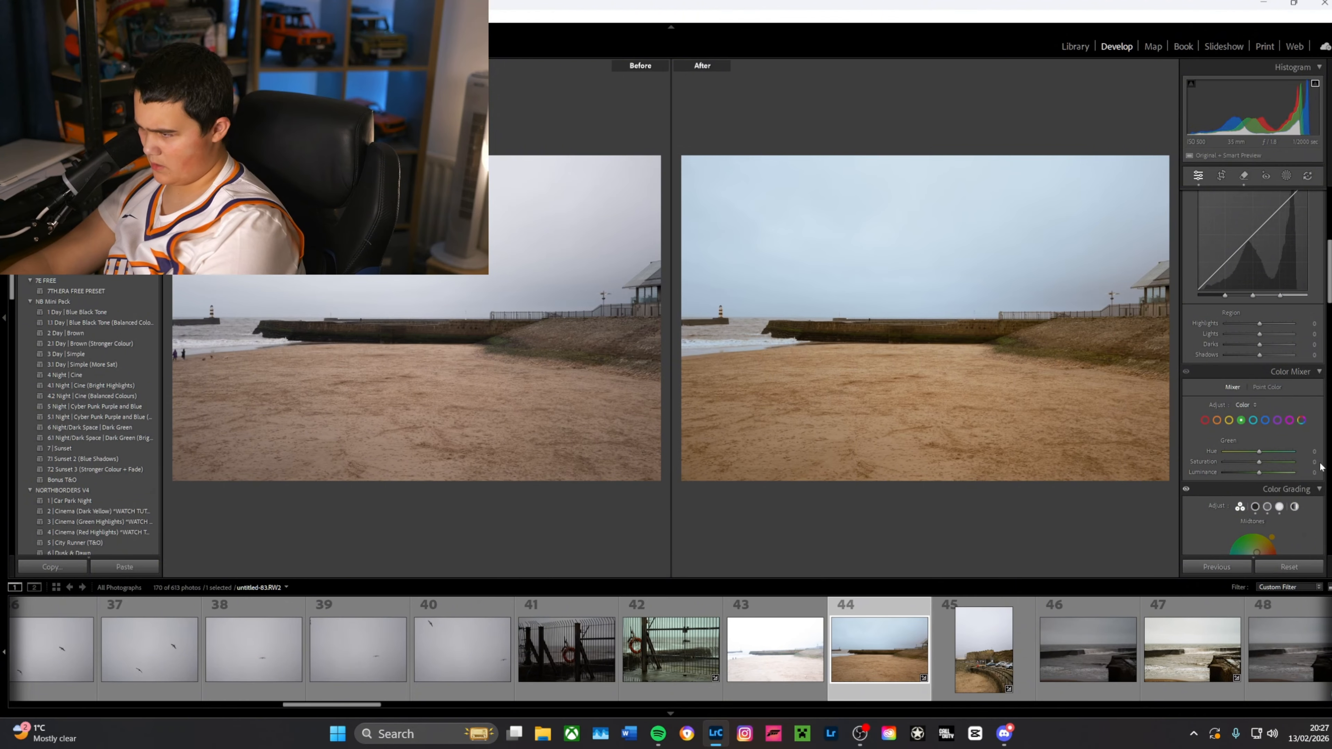
pyautogui.scroll(-3, 1257, 506)
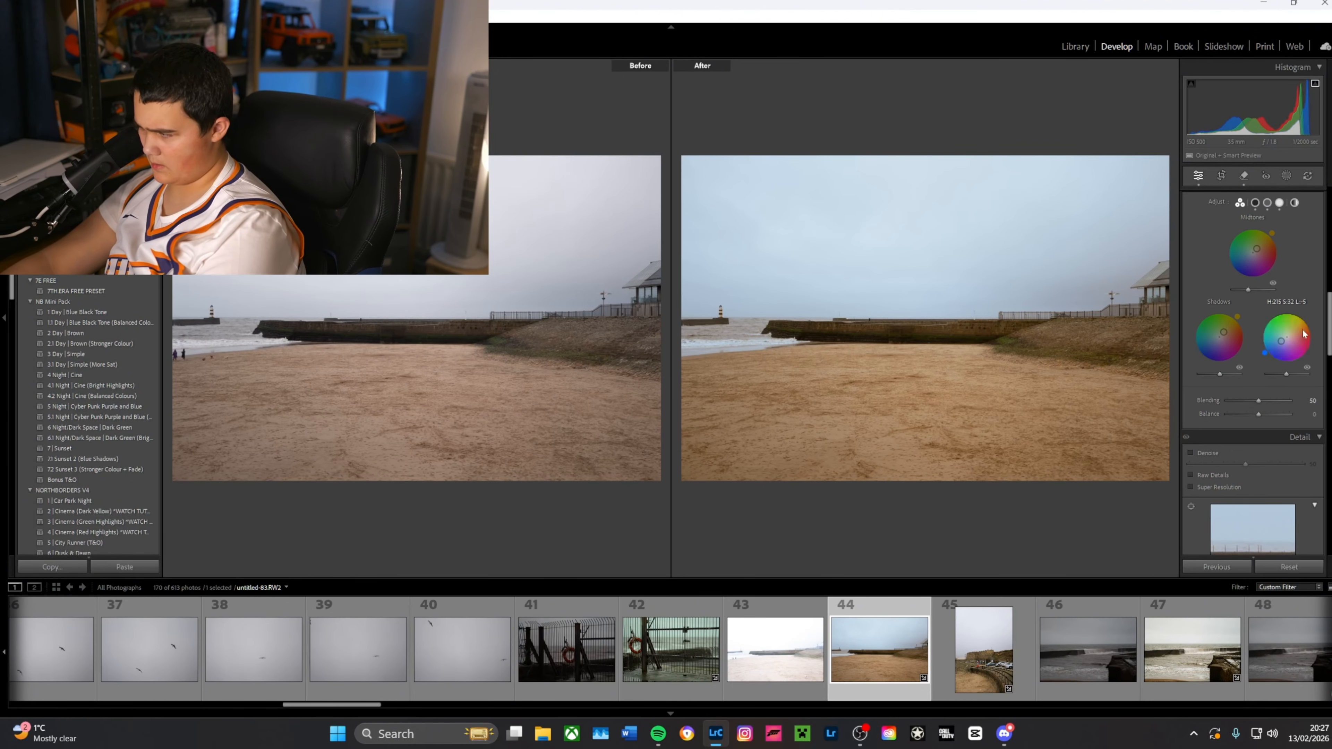
pyautogui.moveTo(1284, 343); pyautogui.dragTo(1285, 339)
# Step: Add three points to the blue tone curve, setting the shadow point to input 63, output 58, and pull the midtone point down
pyautogui.scroll(5, 1258, 378)
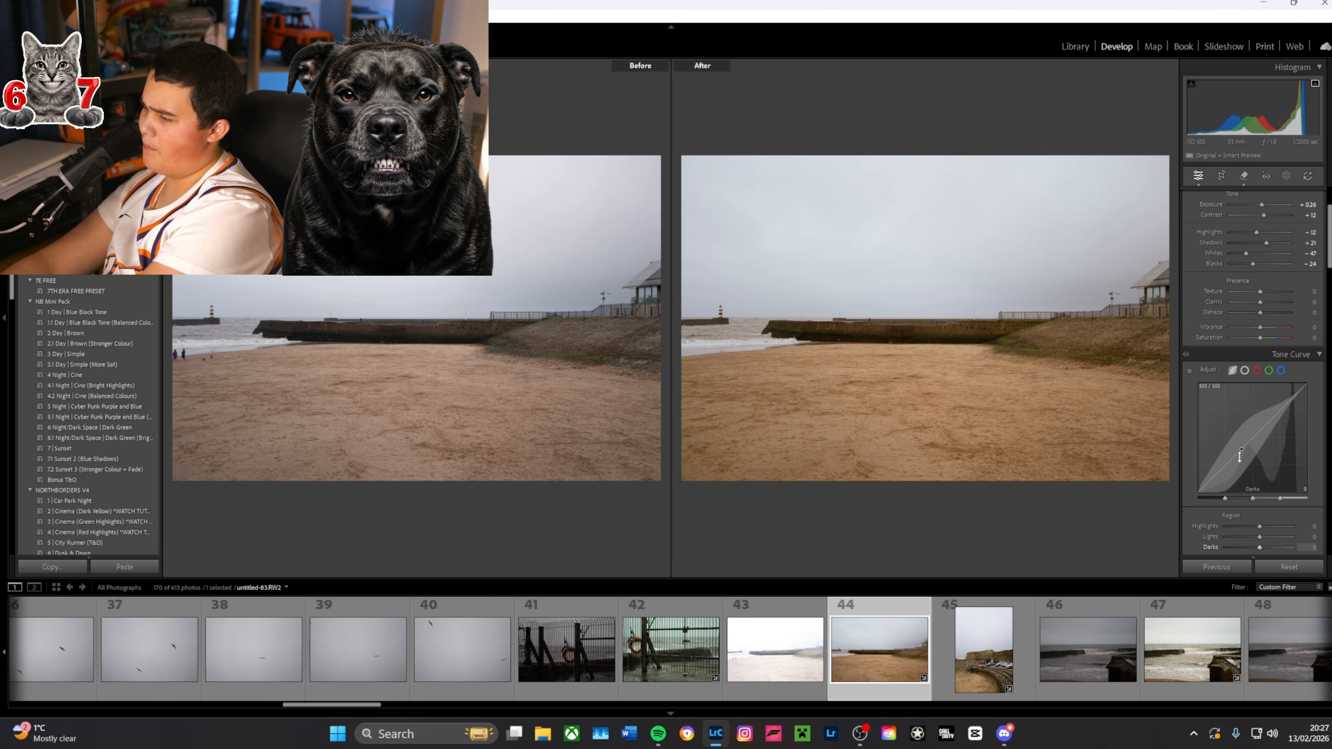
pyautogui.click(1280, 370)
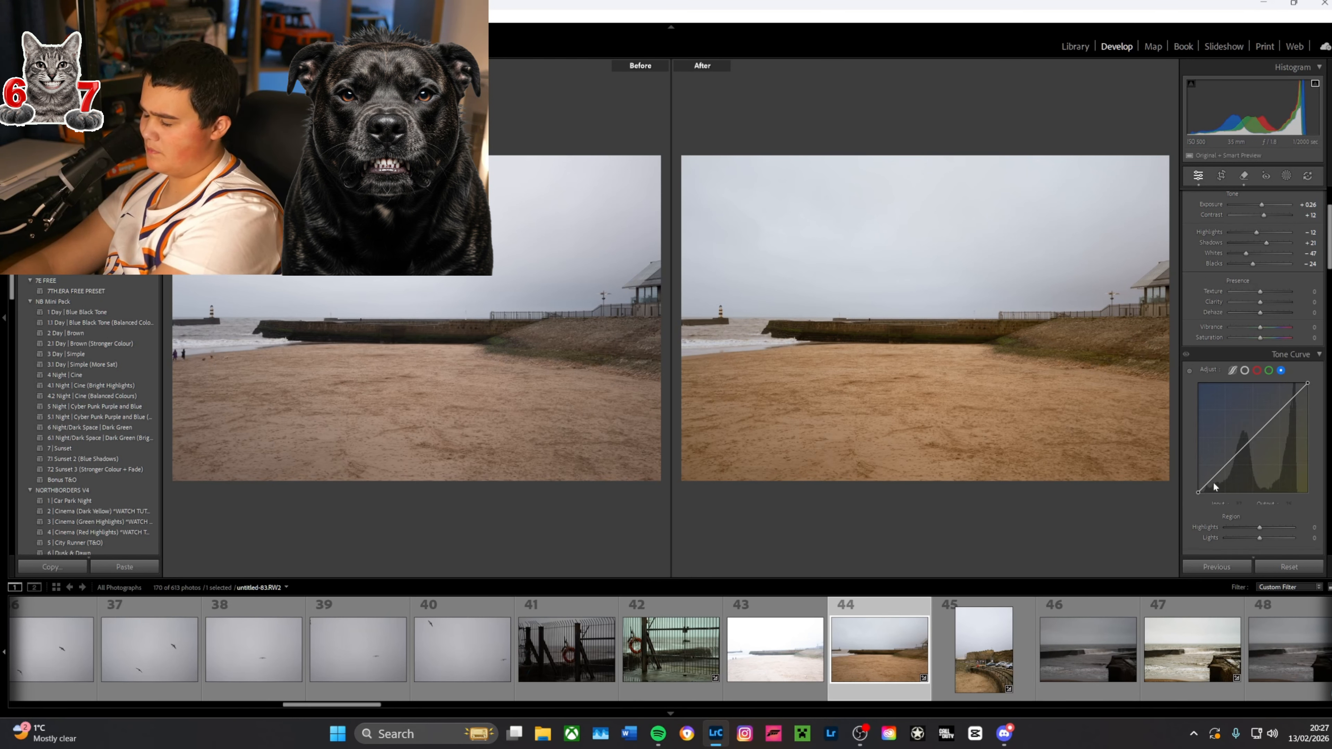
pyautogui.click(1283, 409)
pyautogui.click(1253, 440)
pyautogui.moveTo(1225, 465); pyautogui.dragTo(1225, 467)
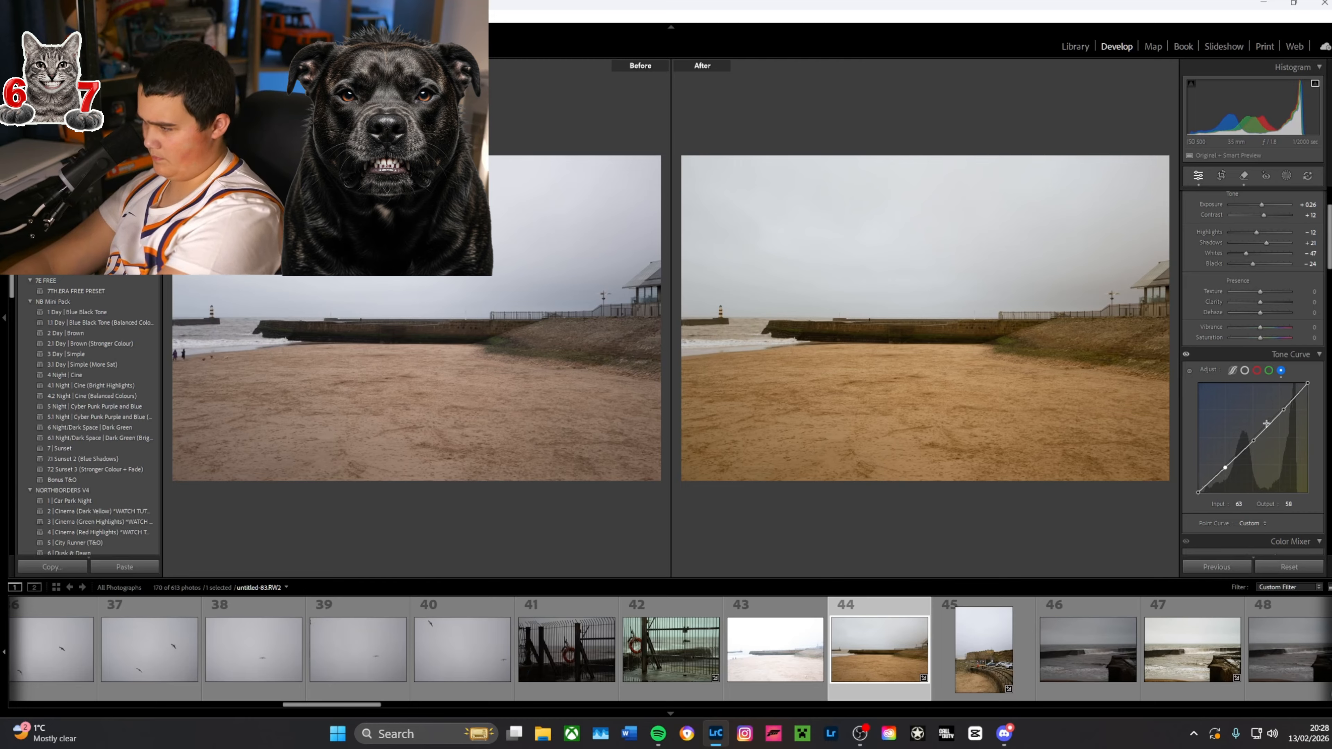
pyautogui.moveTo(1283, 410); pyautogui.dragTo(1259, 445)
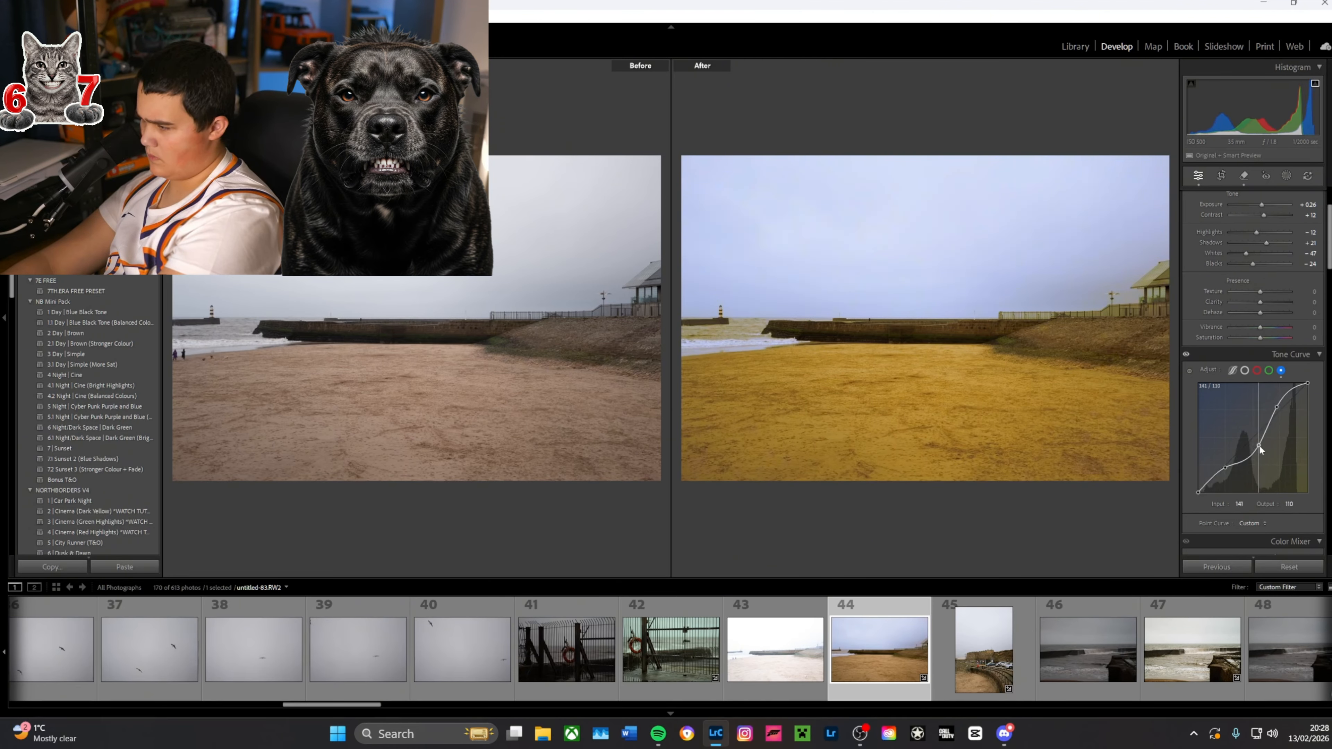